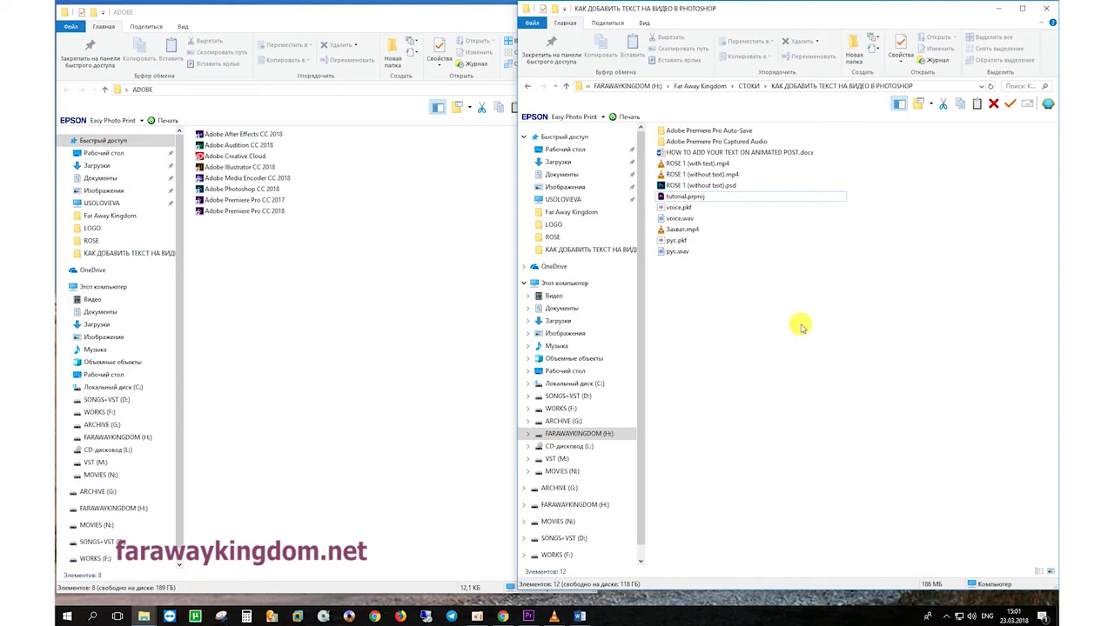
Step: Drag ROSE 1 (without text).mp4 onto the Photoshop CC 2018 shortcut to open it
left_click(712, 175)
left_click_drag(712, 177, 255, 187)
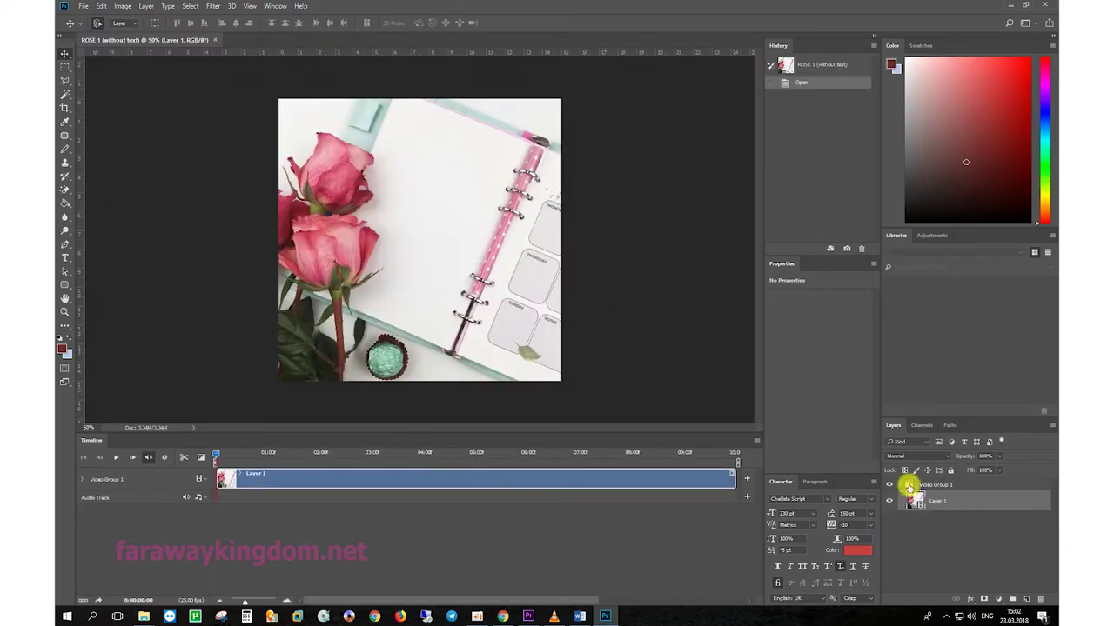
Step: Add a two-line 'Don't worry / Be happy!' text layer and move it onto the planner page
left_click(905, 485)
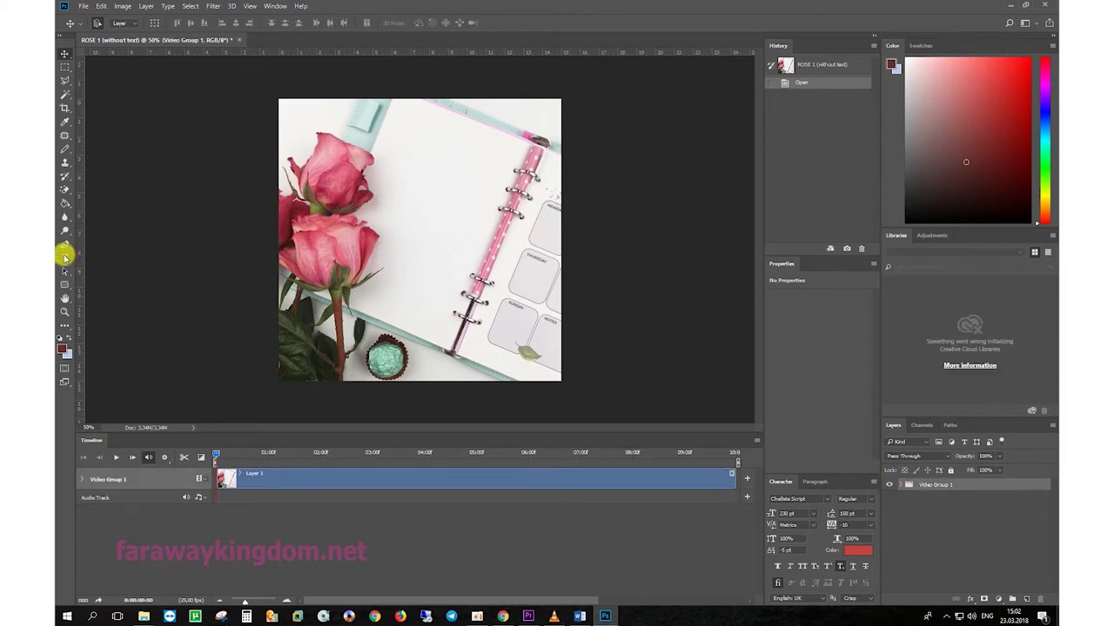
left_click(65, 259)
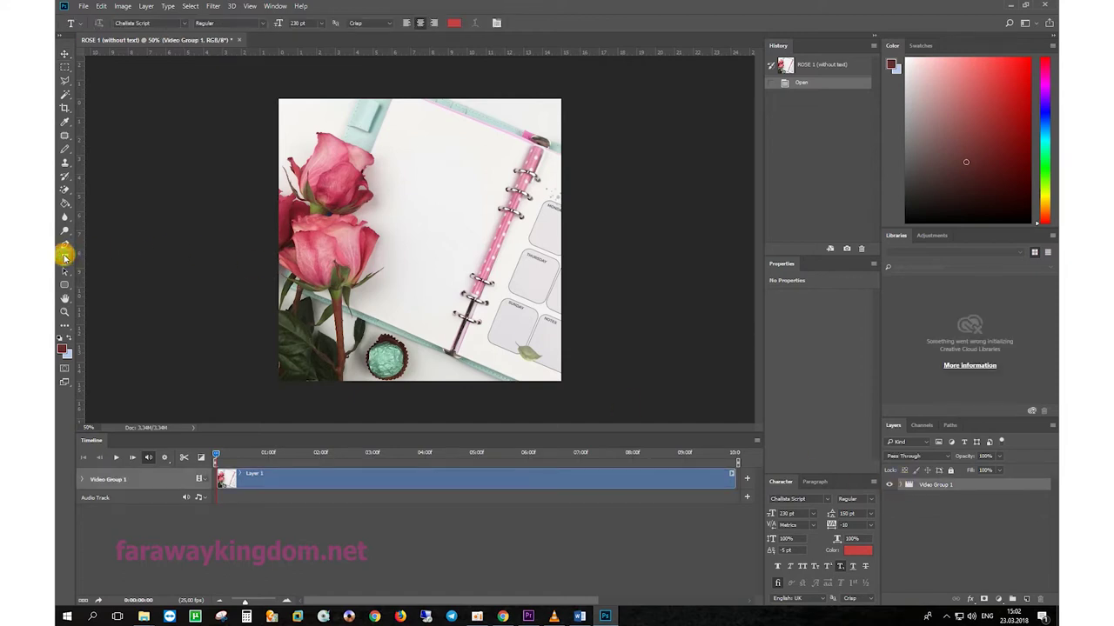
left_click(388, 189)
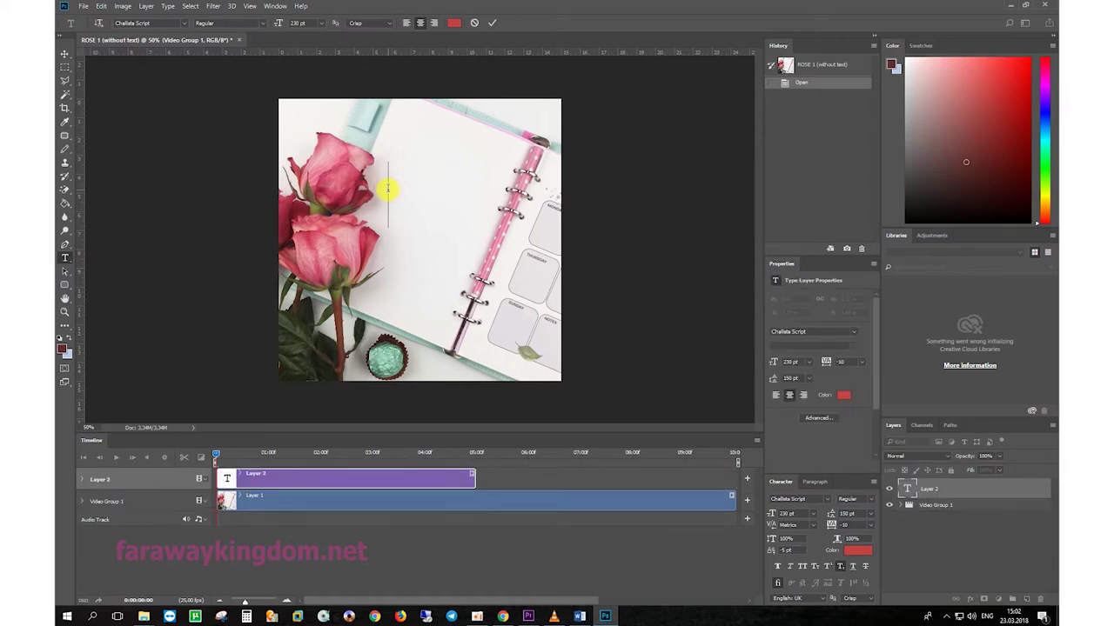
type("en")
type("t")
type("u worry")
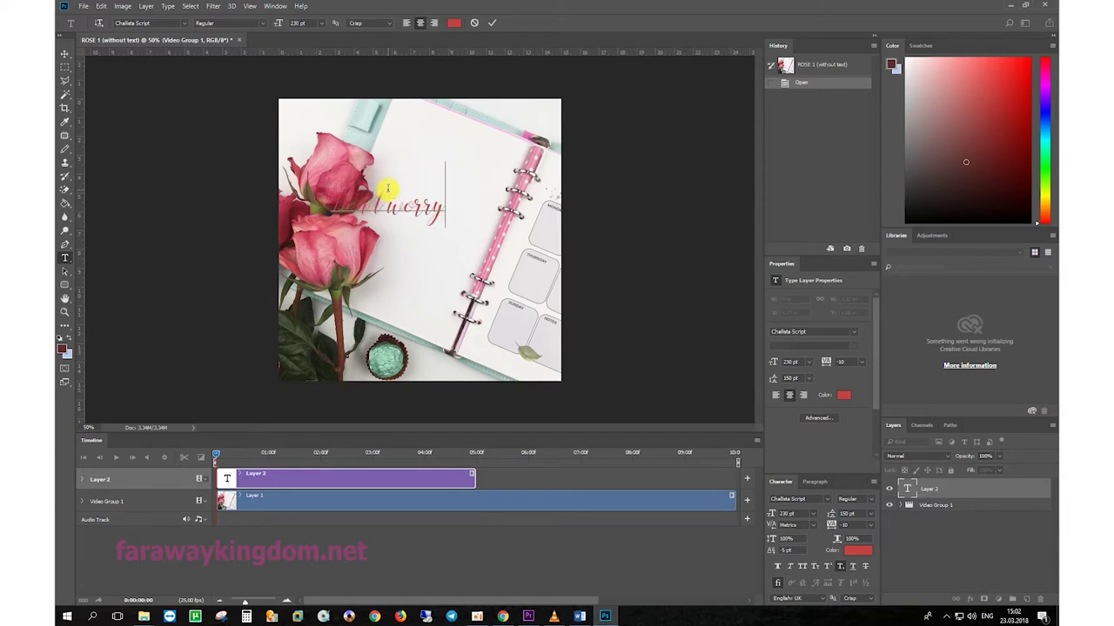
key("Return")
type("Be happy!")
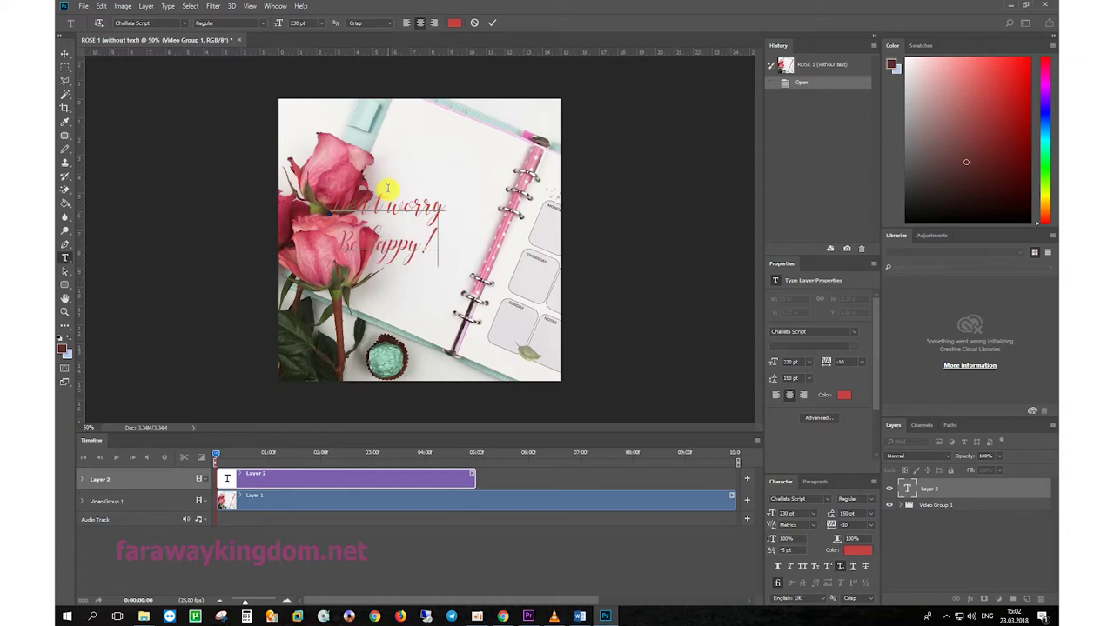
left_click(64, 53)
left_click_drag(409, 210, 459, 216)
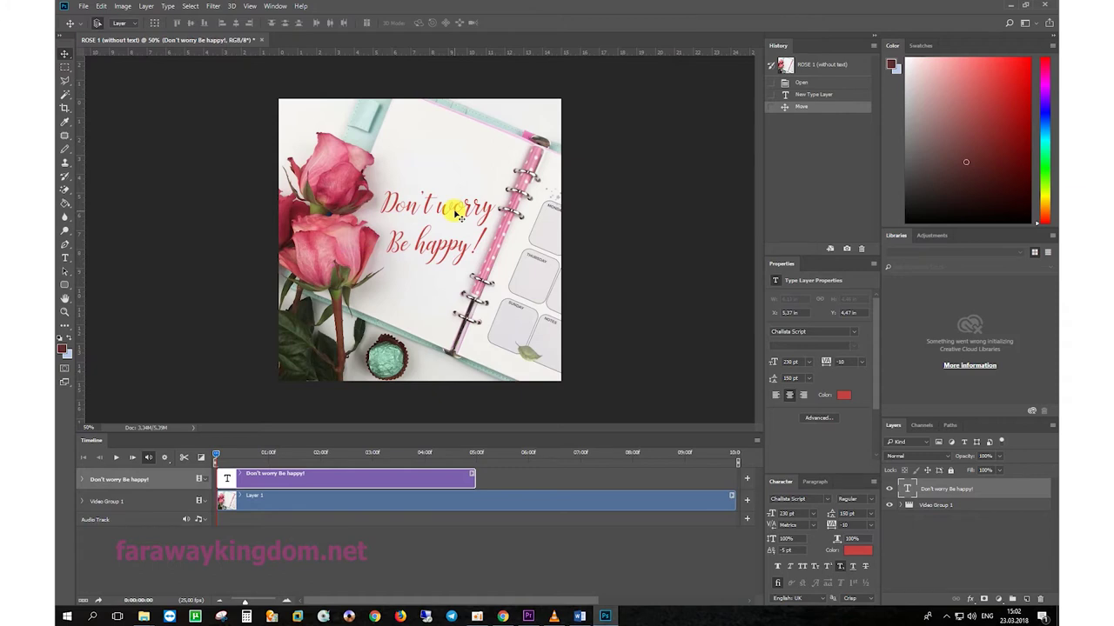
Step: Scrub to the frames with gold strokes and nudge the text slightly lower
left_click(308, 454)
left_click_drag(308, 454, 423, 452)
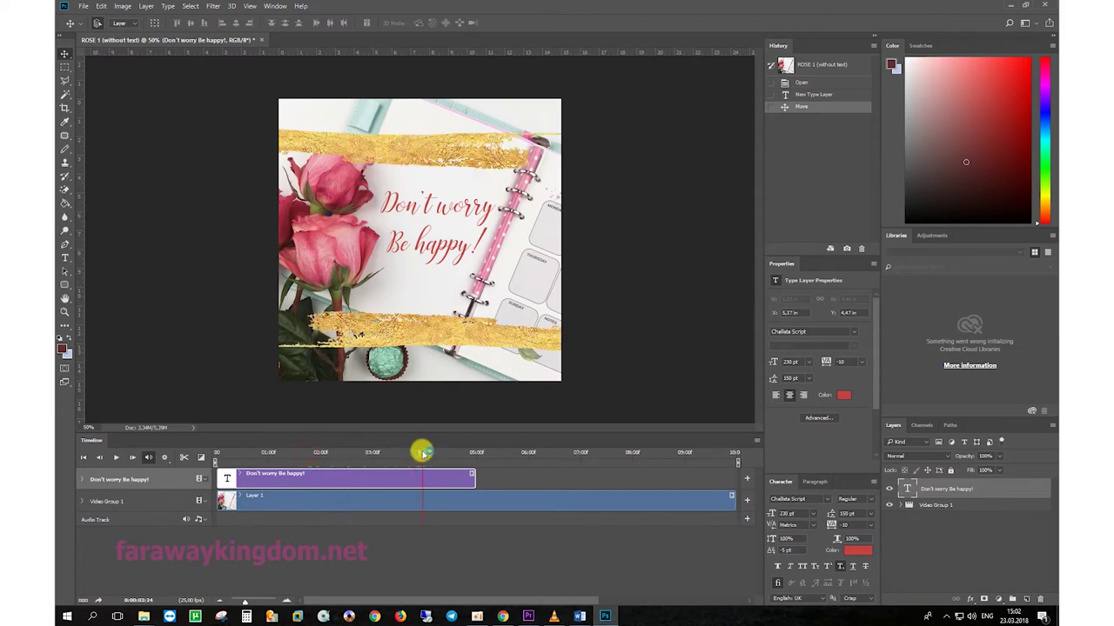
left_click_drag(441, 214, 443, 224)
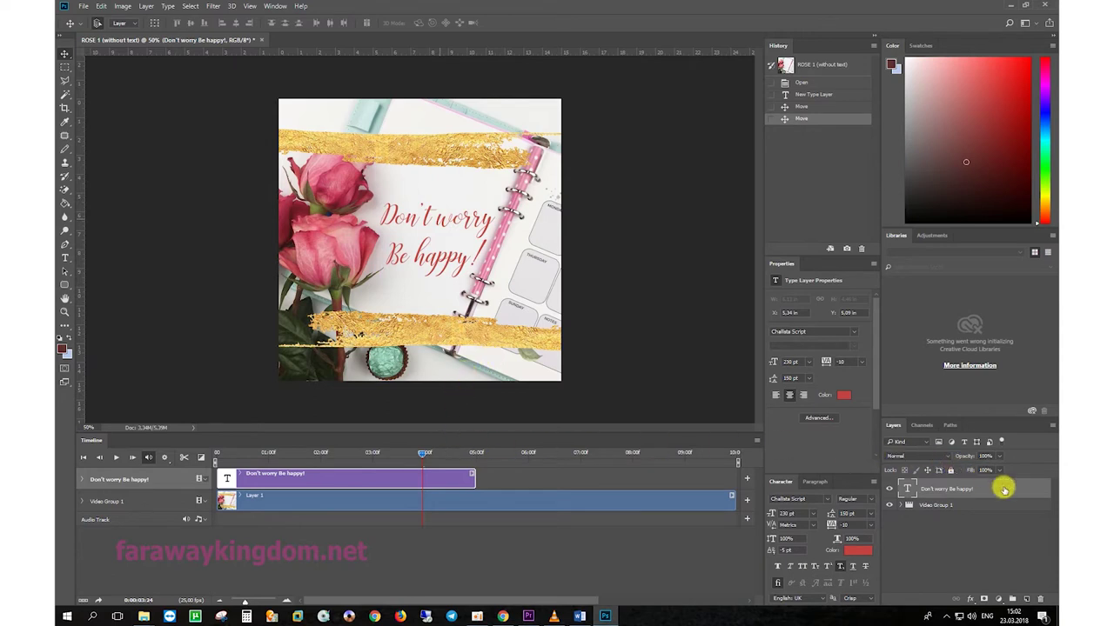
Step: Apply a Bevel & Emboss layer style to the text, leaving Stroke off
double_click(1003, 490)
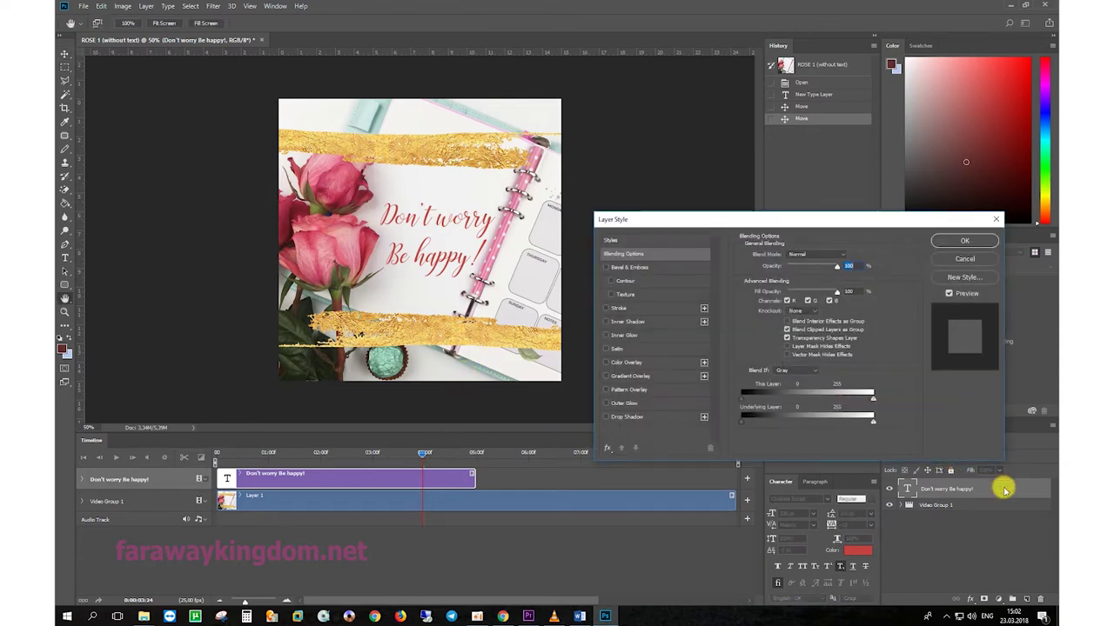
left_click(606, 268)
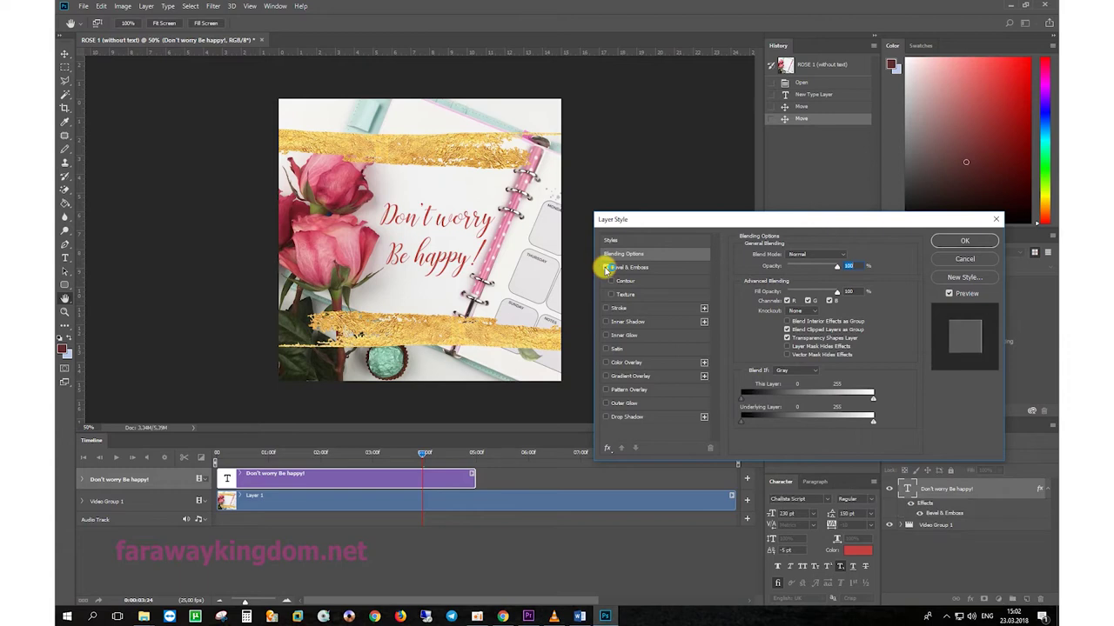
left_click(606, 308)
left_click(607, 309)
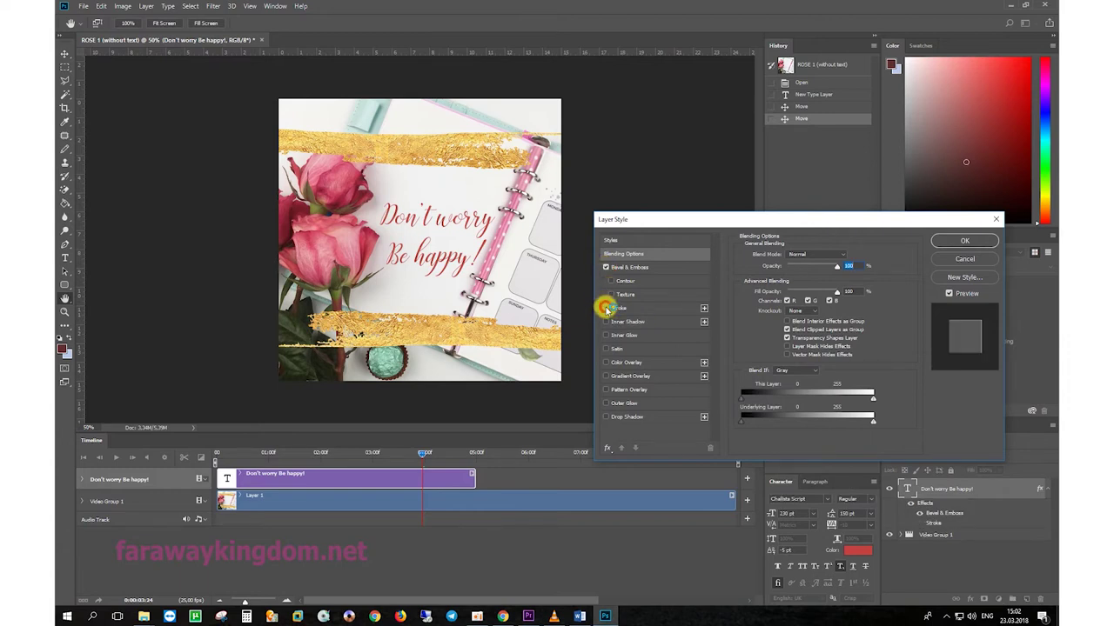
left_click(957, 241)
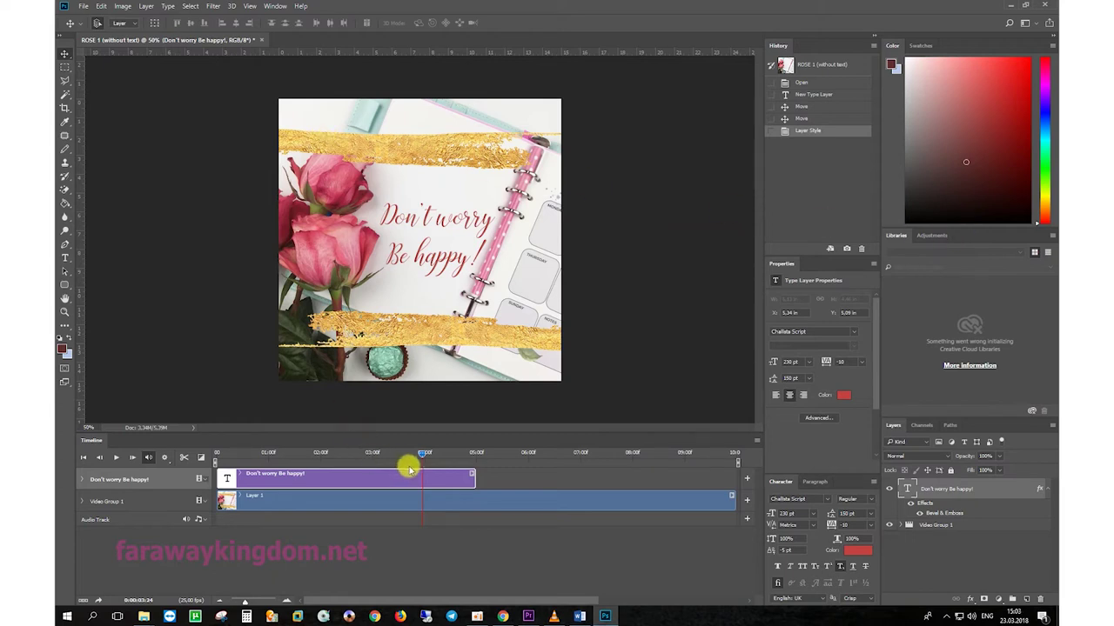
Step: Trim the text clip to start a few seconds in and run to 10:00, then preview
mouse_move(419, 456)
left_mouse_down()
mouse_move(228, 454)
mouse_move(509, 452)
left_mouse_up()
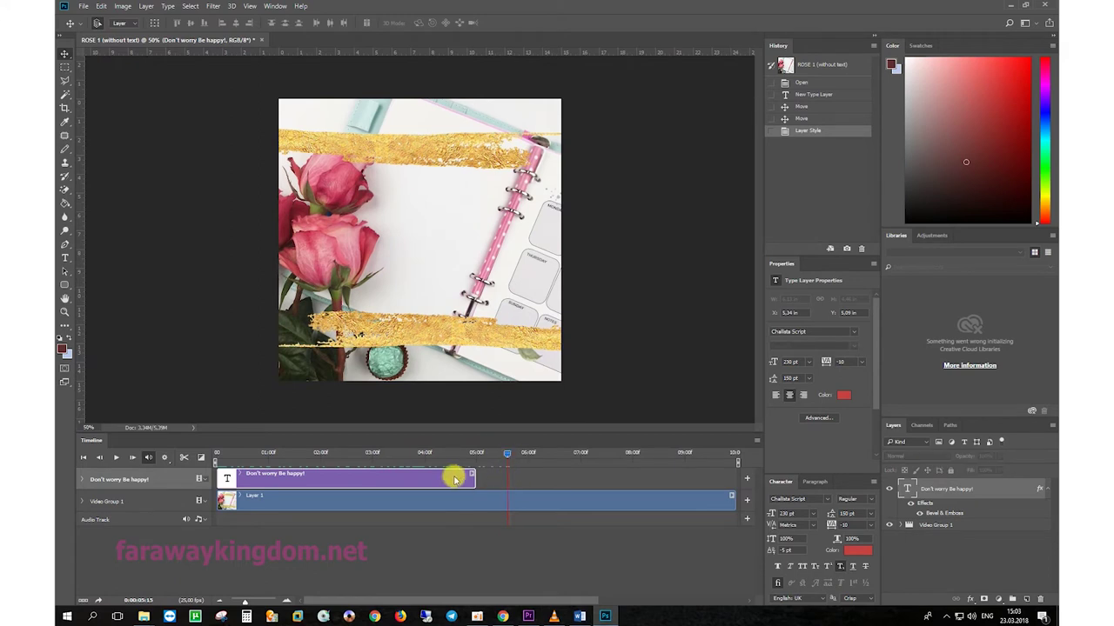
left_click(455, 503)
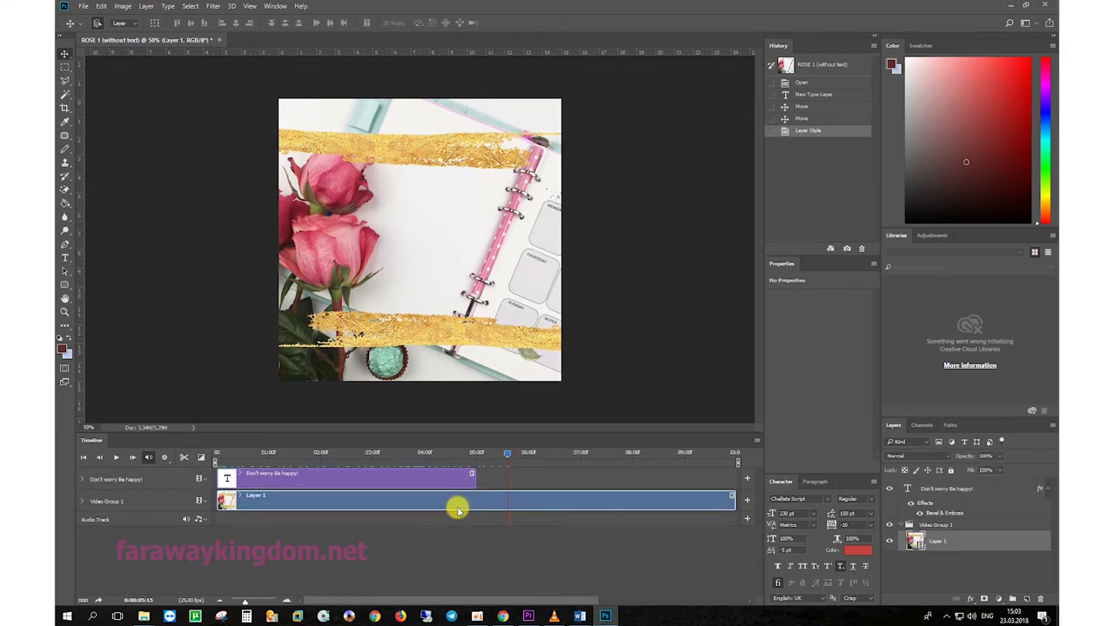
left_click(454, 481)
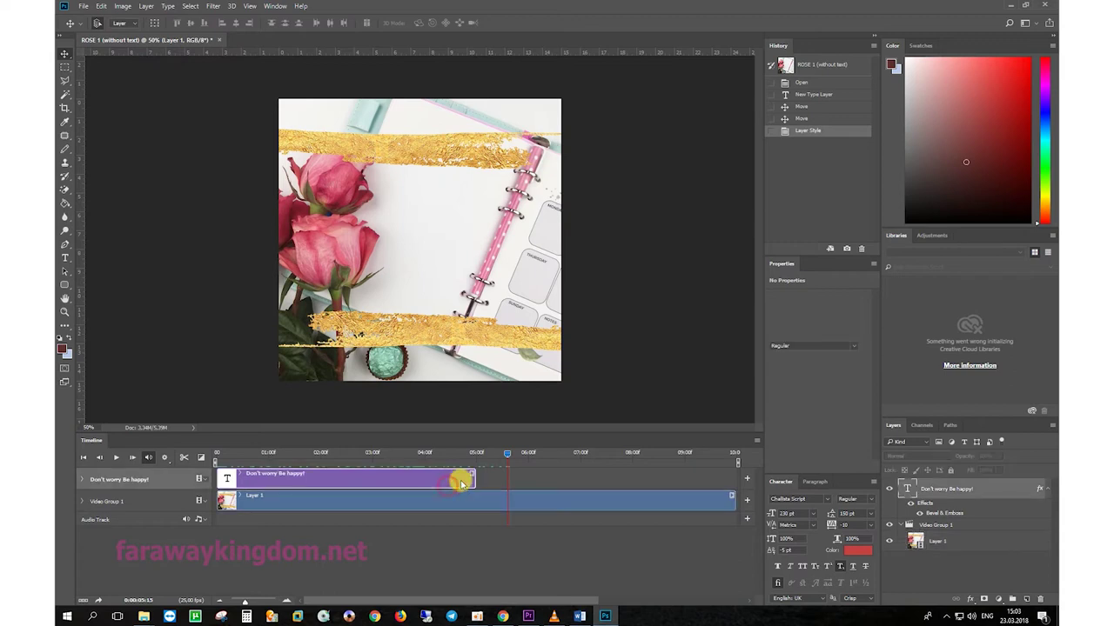
left_click_drag(472, 480, 732, 476)
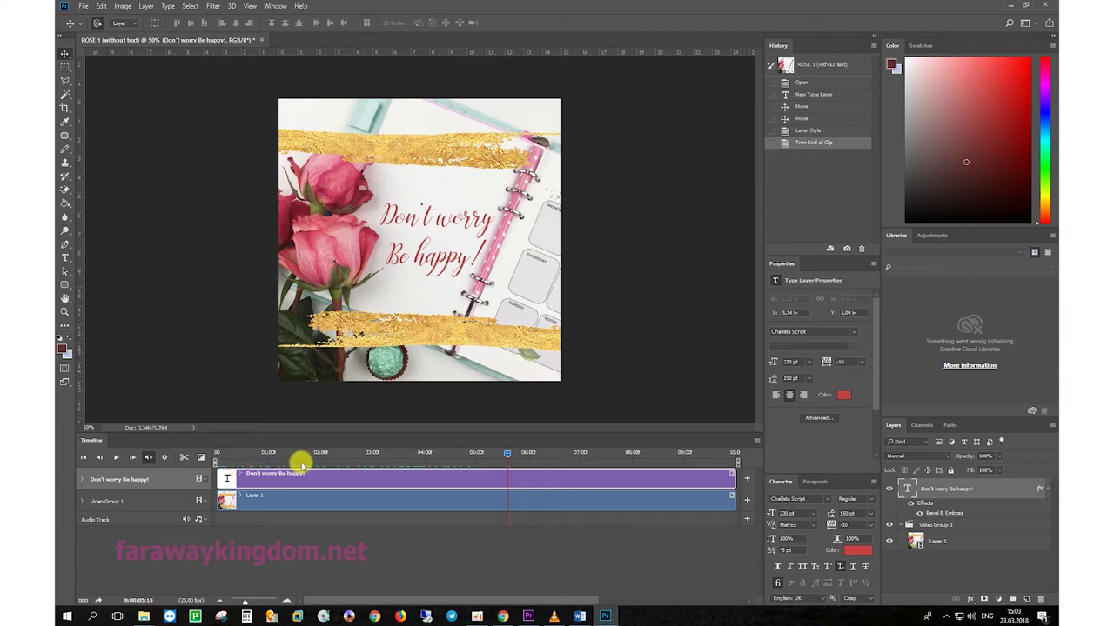
mouse_move(310, 461)
left_mouse_down()
mouse_move(363, 455)
mouse_move(349, 458)
left_mouse_up()
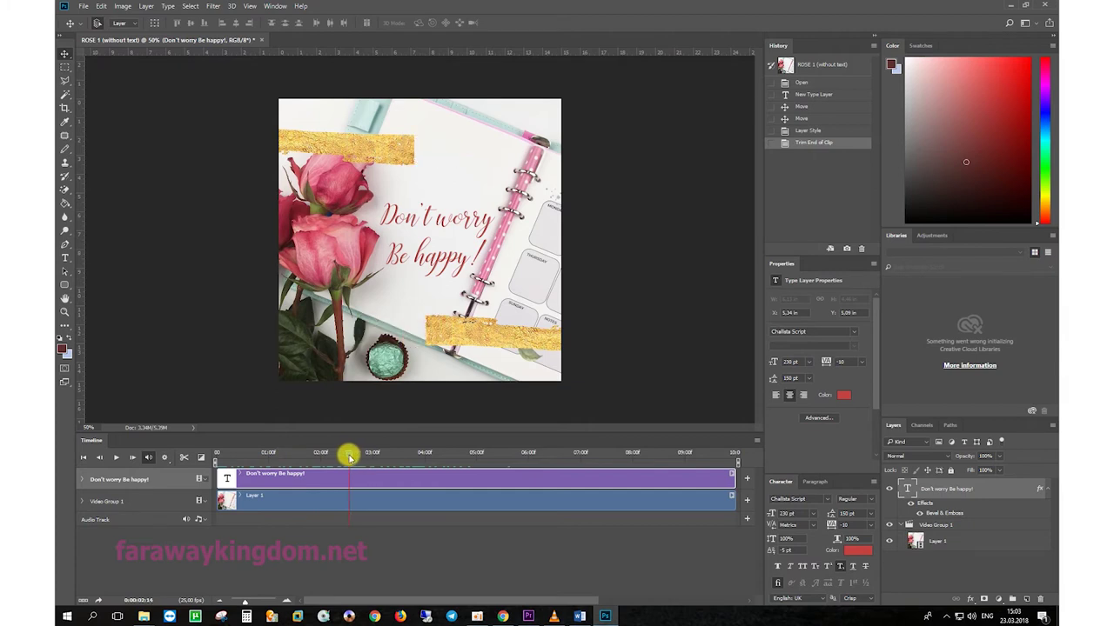
mouse_move(218, 474)
left_mouse_down()
mouse_move(350, 471)
mouse_move(217, 452)
mouse_move(374, 454)
mouse_move(174, 451)
left_mouse_up()
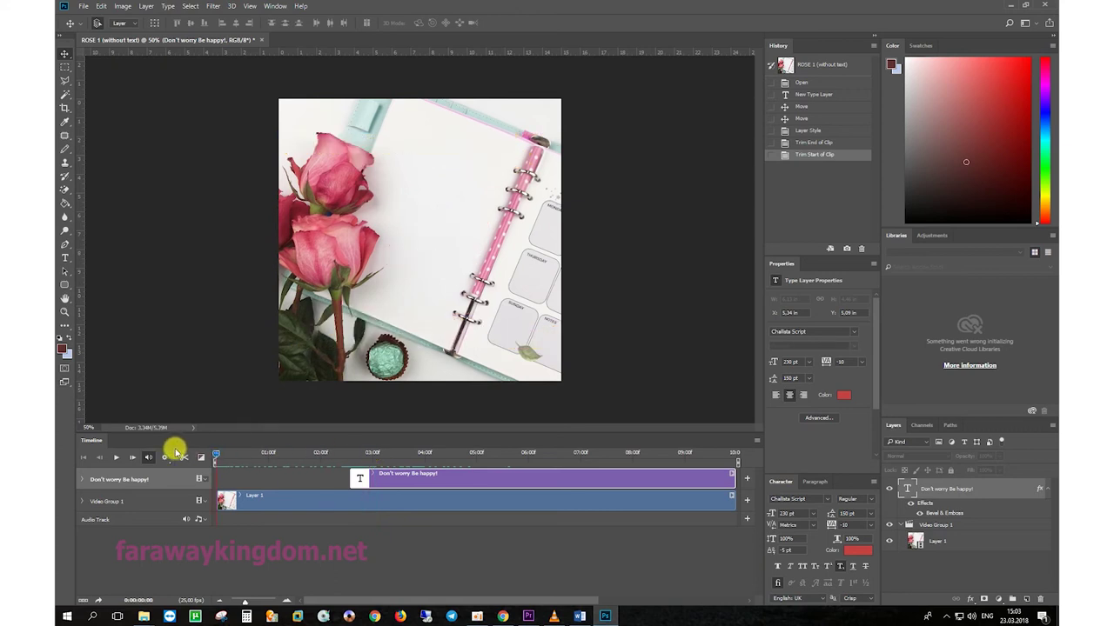
key("space")
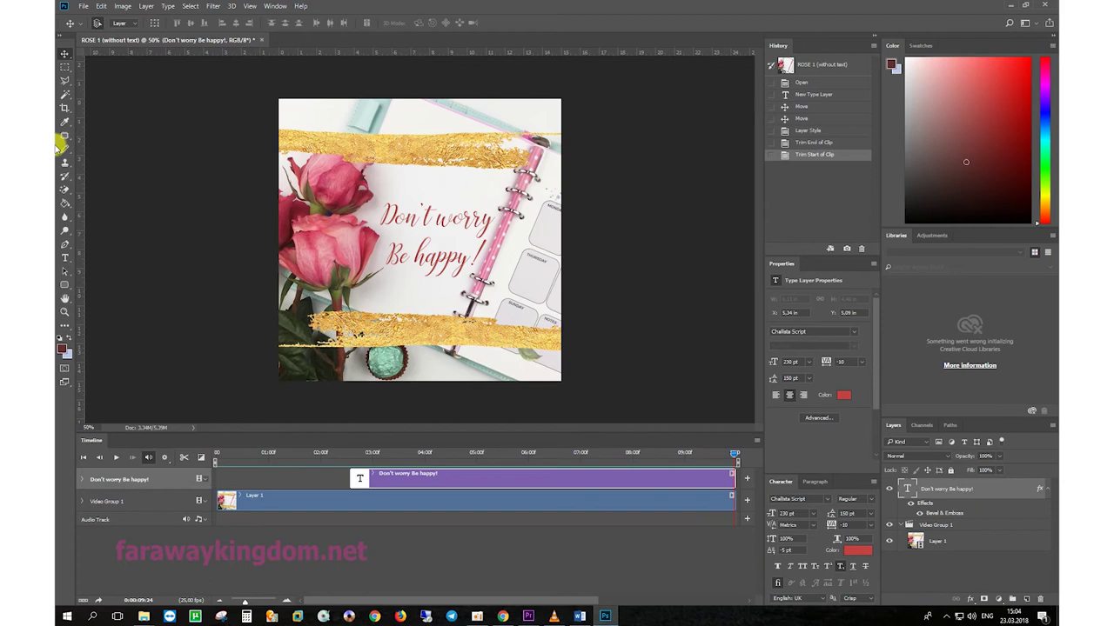
Step: In Render Video, set the output folder to Desktop and the name to ROSE 1 (with text)
left_click(86, 7)
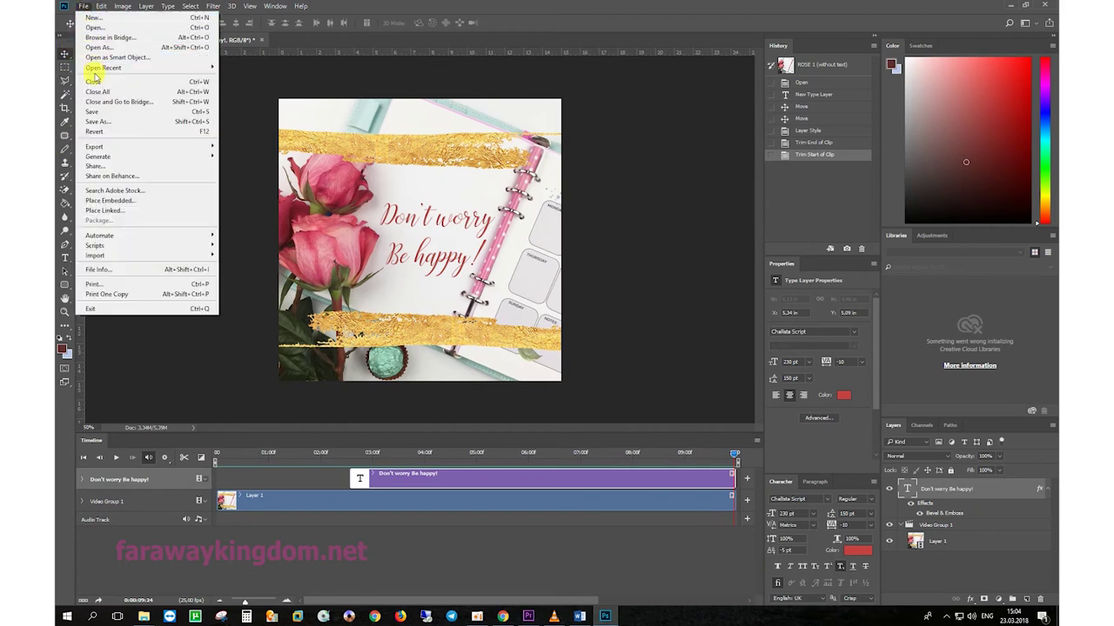
mouse_move(148, 146)
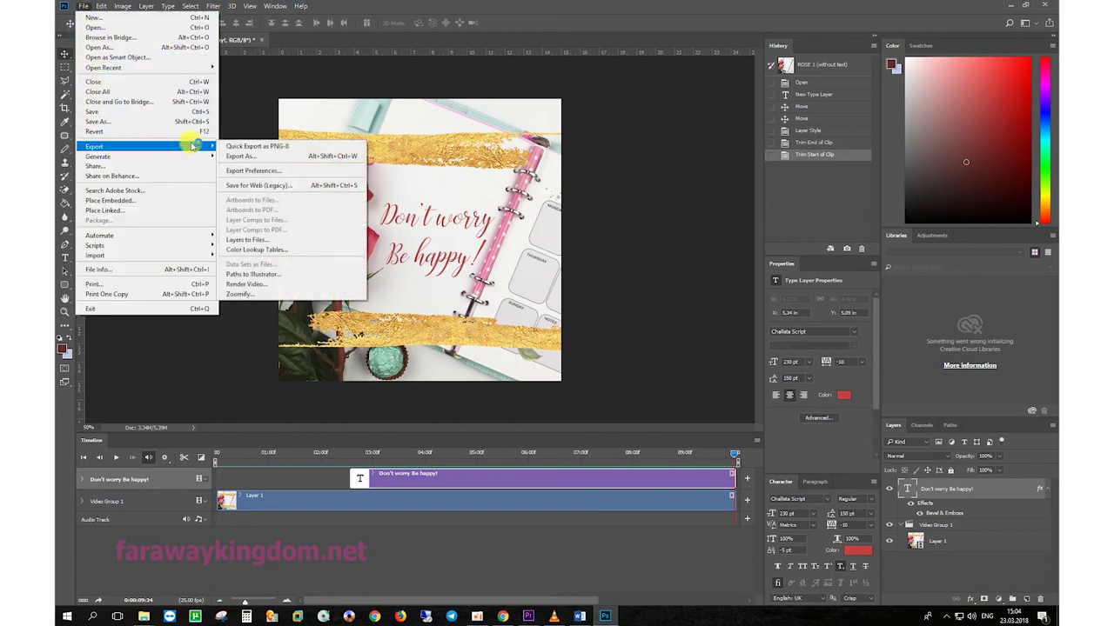
left_click(265, 285)
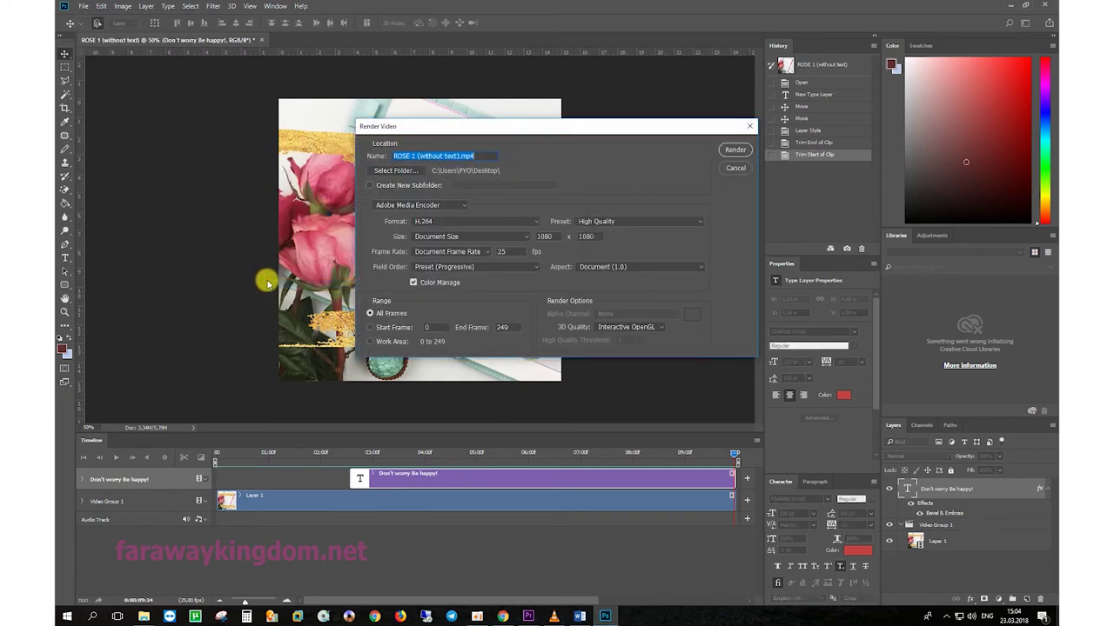
left_click(396, 170)
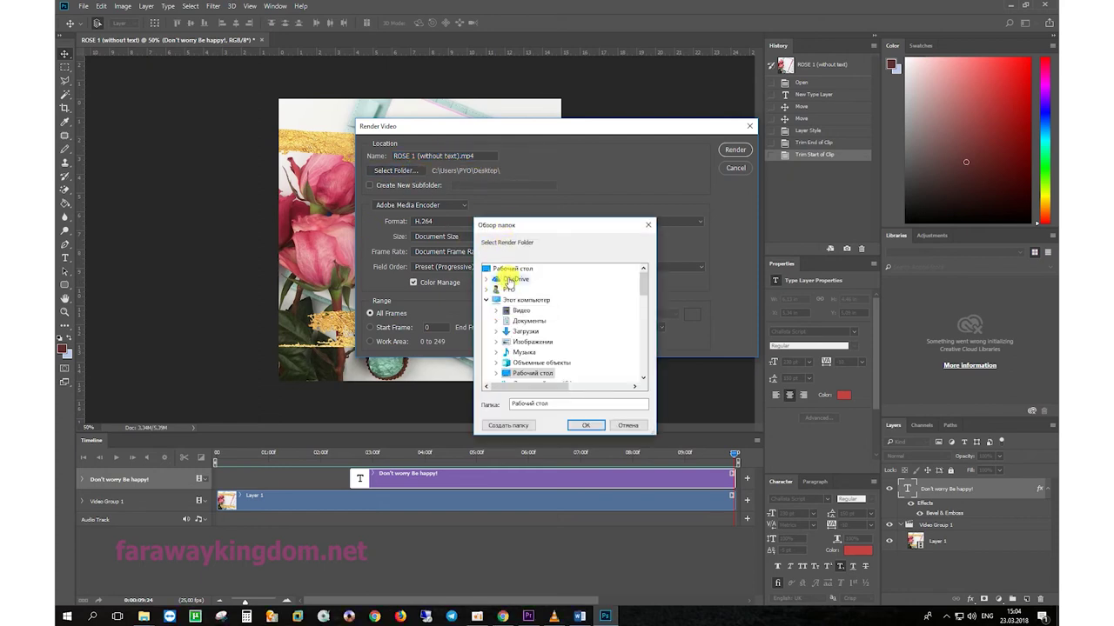
left_click(506, 268)
left_click(588, 426)
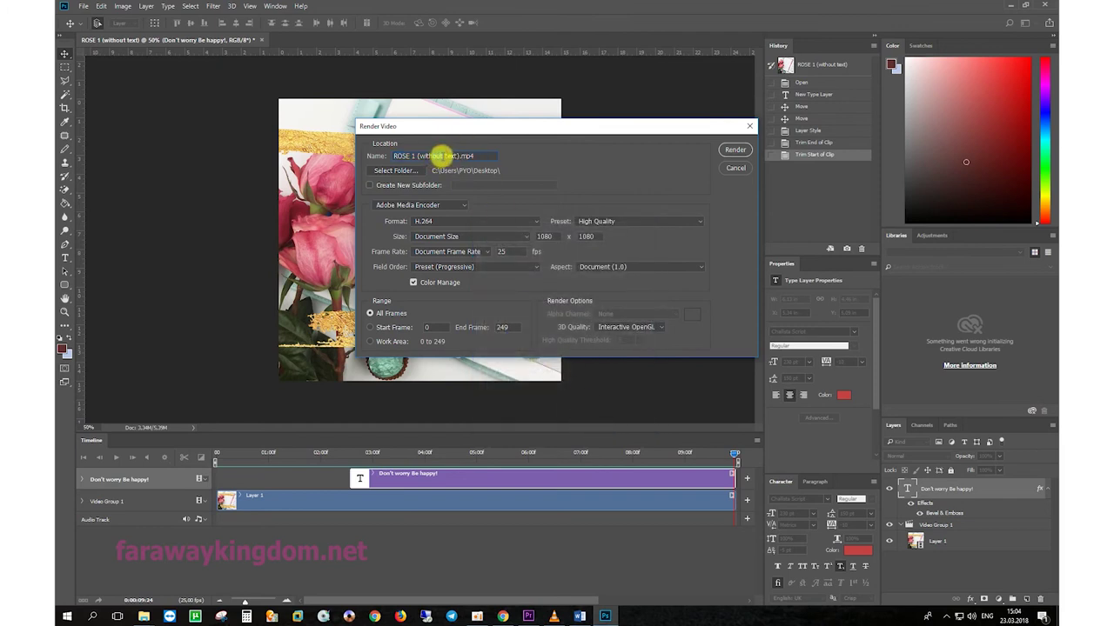
left_click(435, 156)
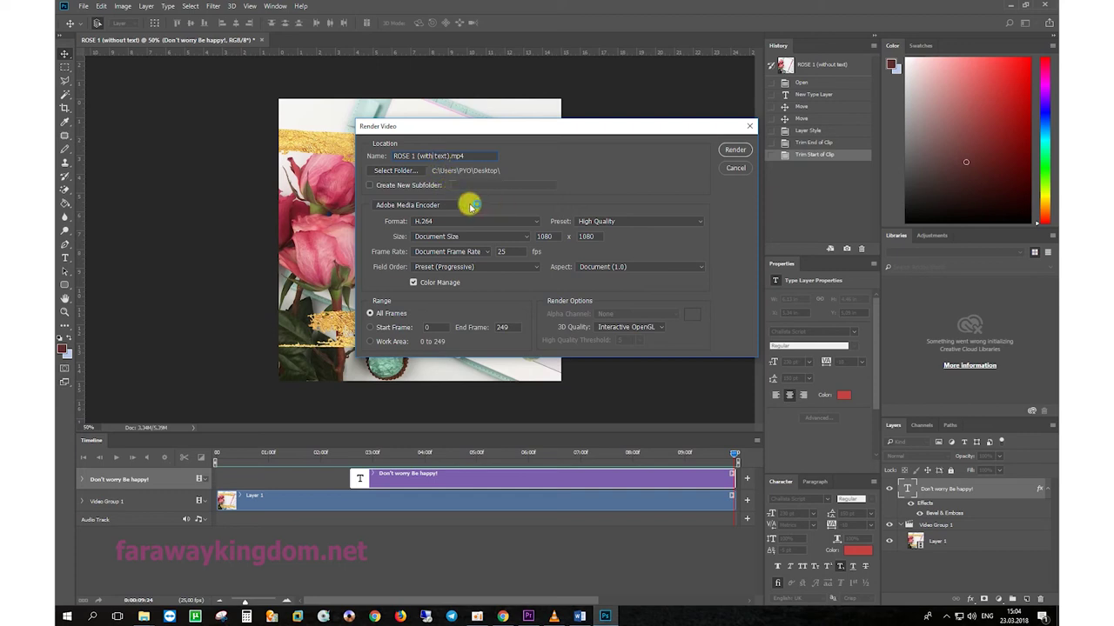
Step: Render with Adobe Media Encoder H.264 at 1080×1080, then minimise Photoshop to the desktop
left_click(460, 206)
left_click(457, 223)
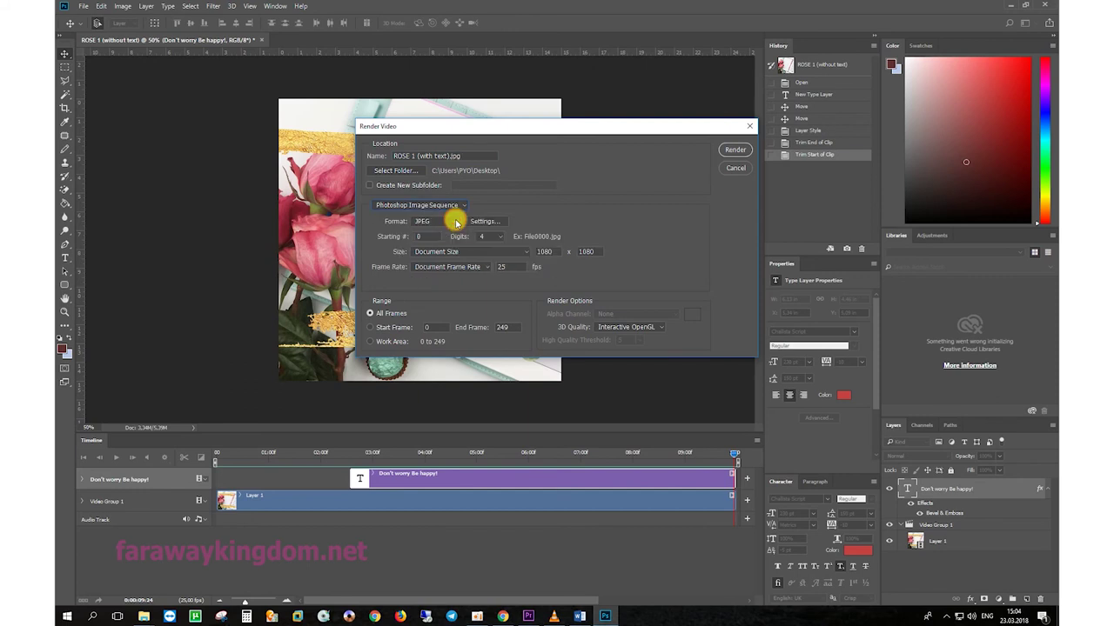
left_click(463, 207)
left_click(461, 215)
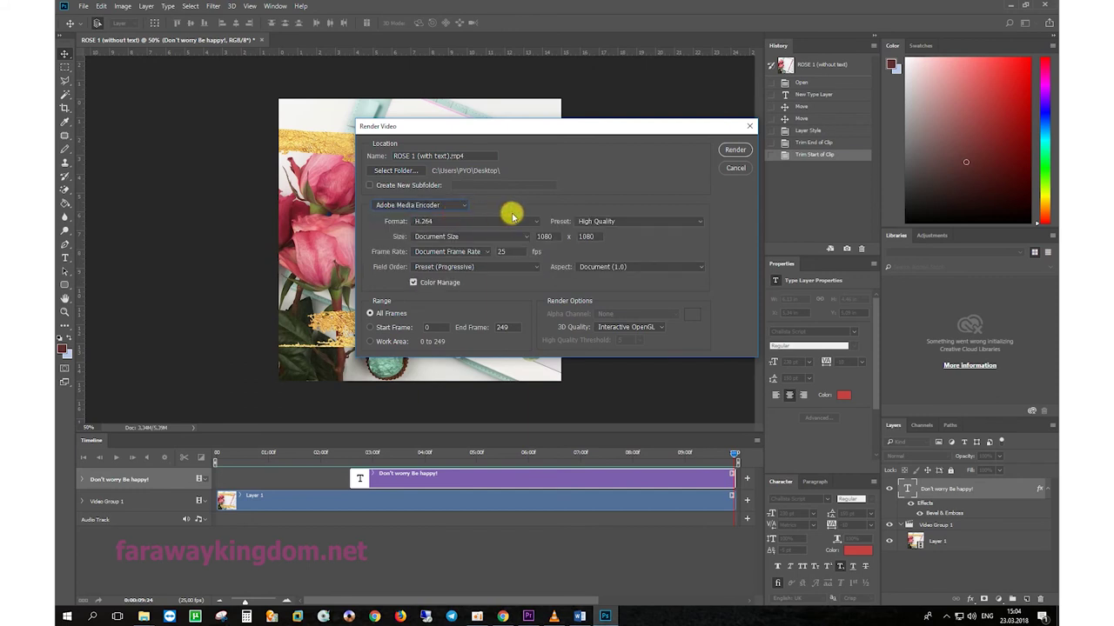
double_click(591, 236)
double_click(541, 236)
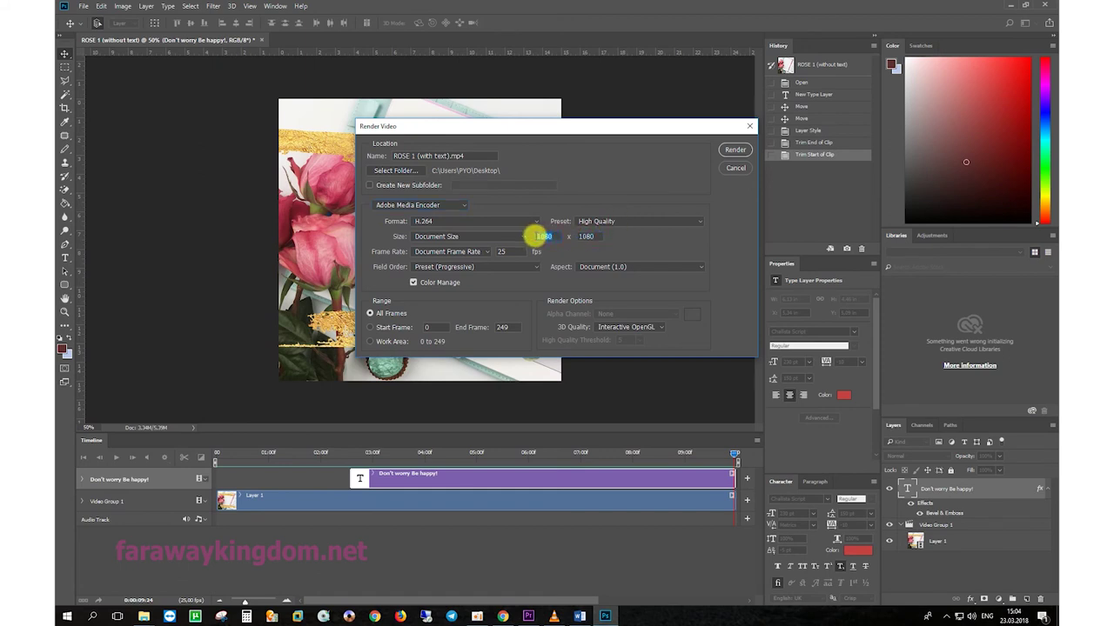
left_click(733, 150)
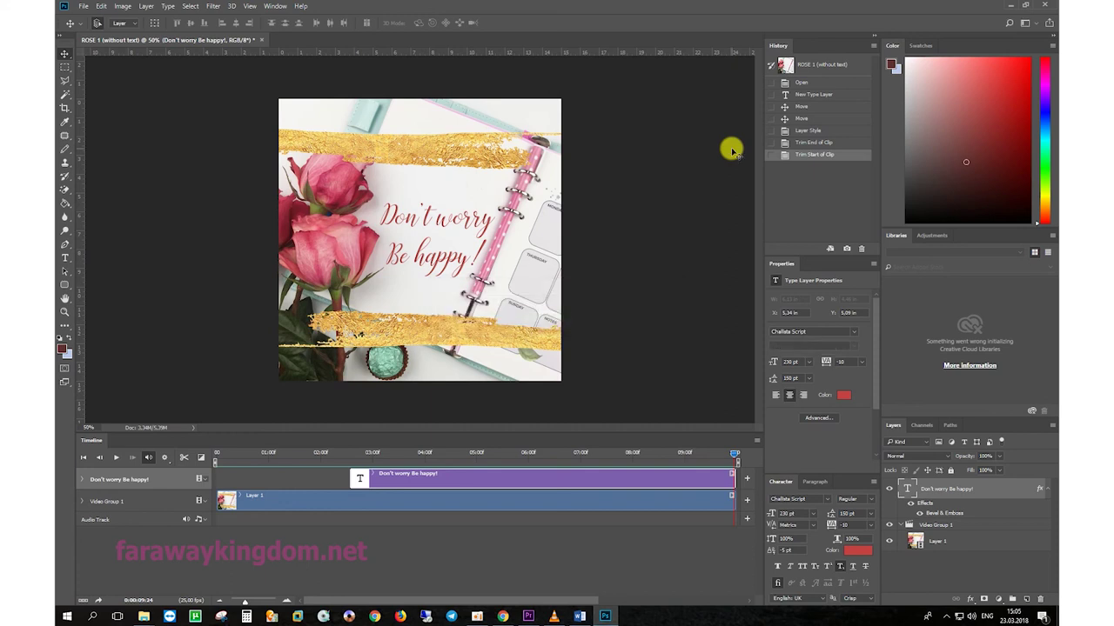
left_click(1040, 6)
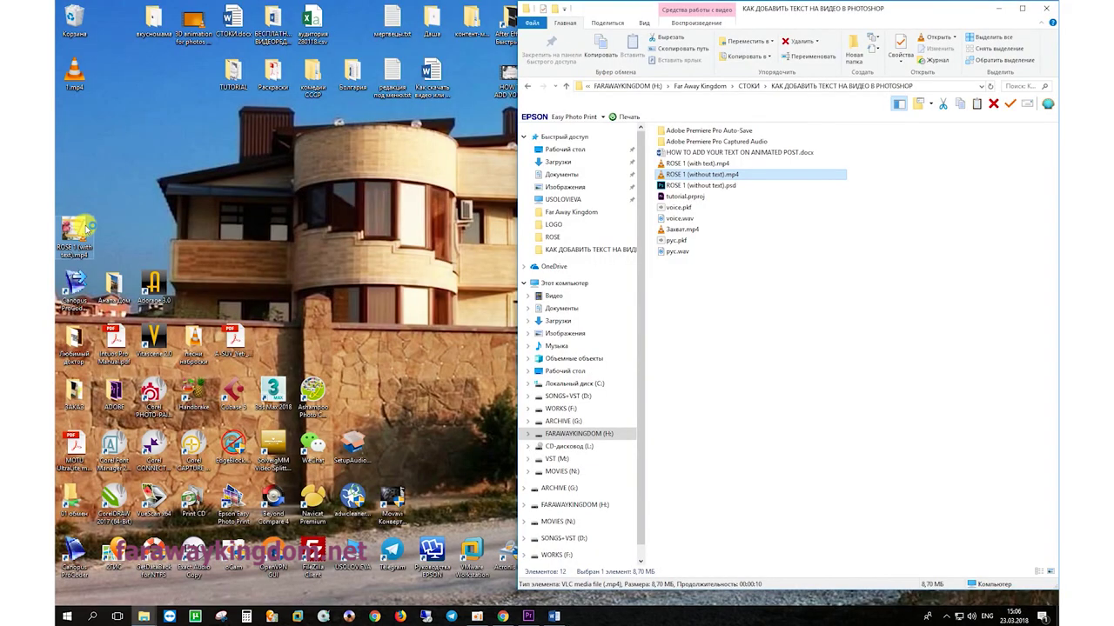
left_click(87, 228)
double_click(83, 228)
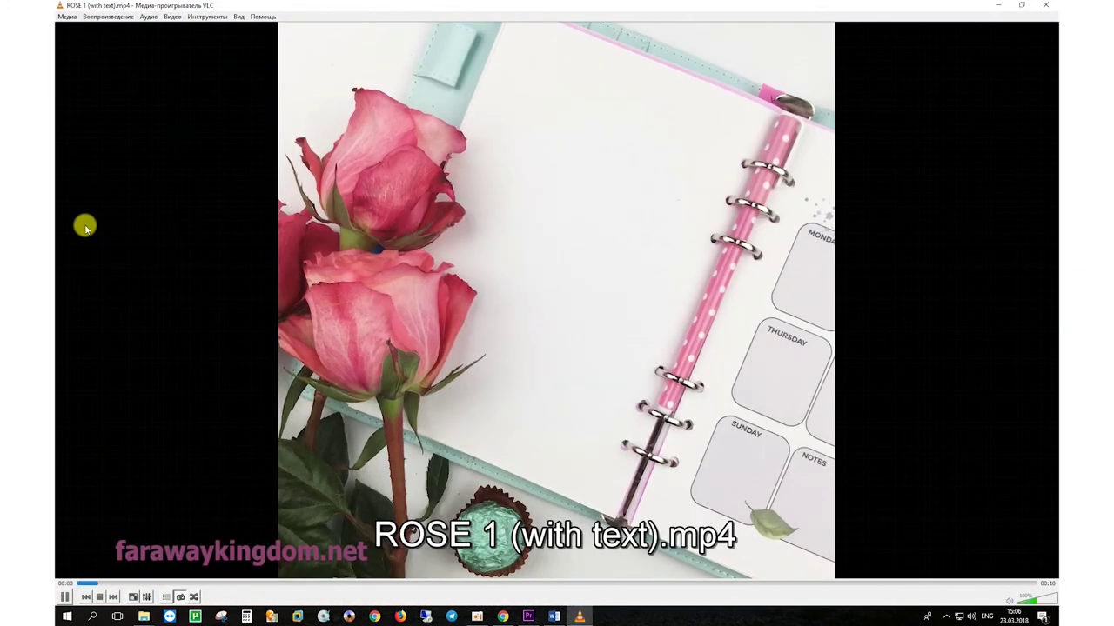